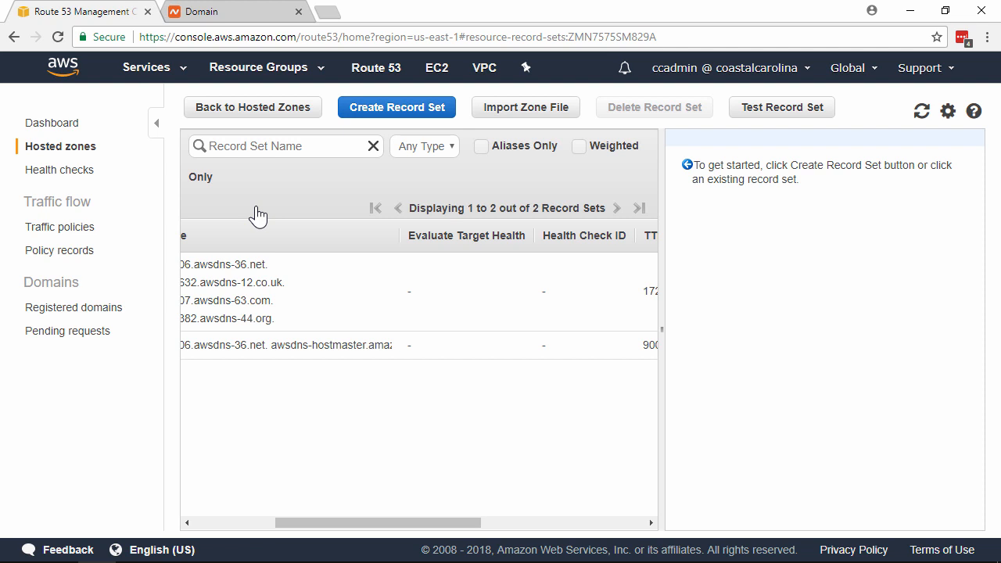
- Create an A record set named web1-east in the benpiper.host hosted zone with the value 52.206.88.55
{"action": "left_click", "coordinate": [258, 523]}
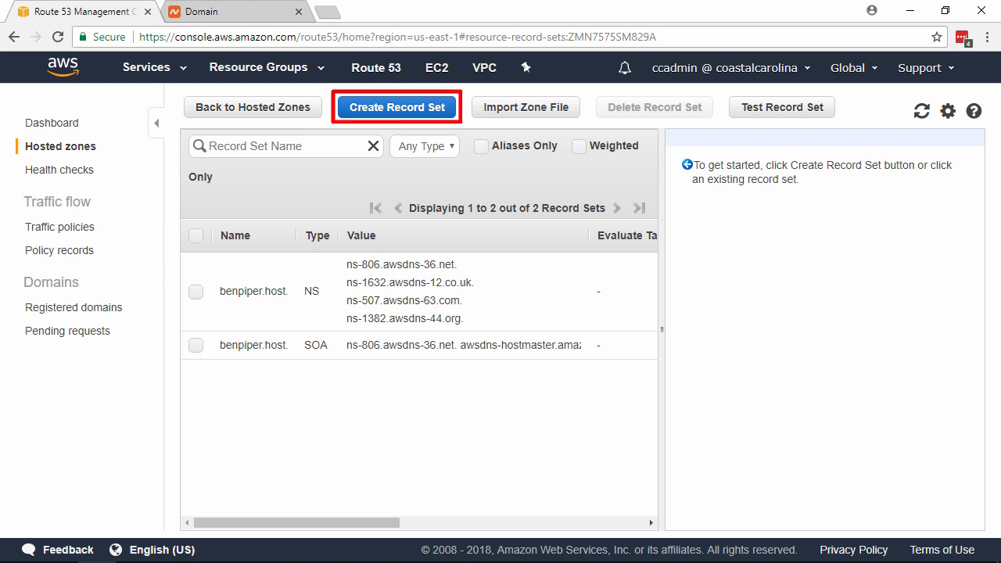
{"action": "left_click", "coordinate": [431, 111]}
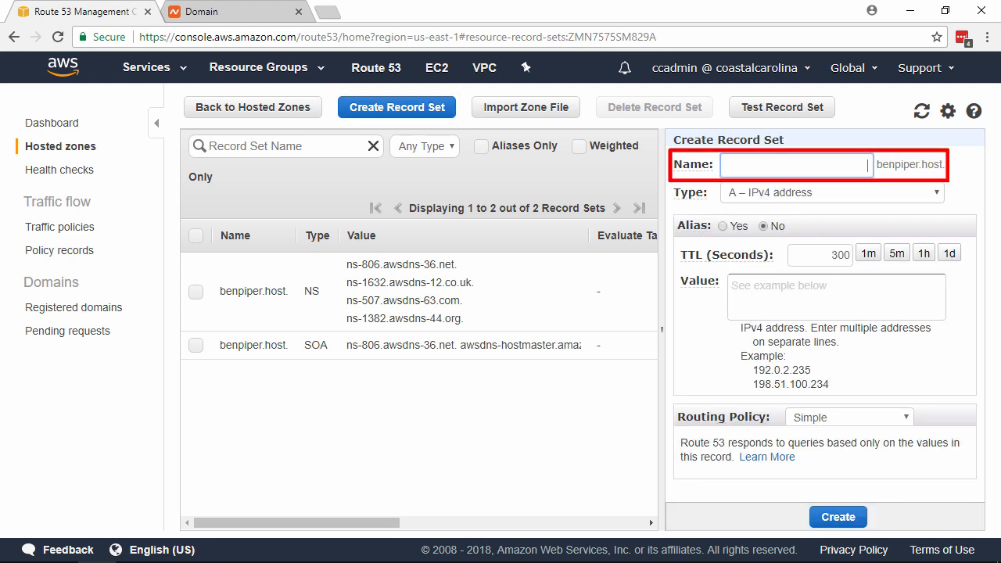
{"action": "type", "text": "web1-east"}
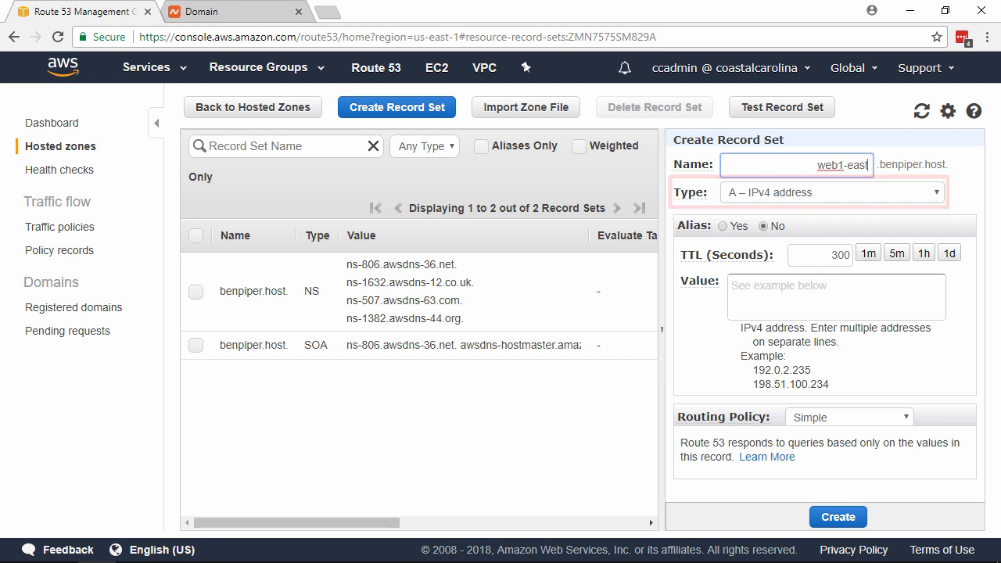
{"action": "key", "text": "Tab"}
{"action": "key", "text": "Tab"}
{"action": "key", "text": "Tab"}
{"action": "key", "text": "Tab"}
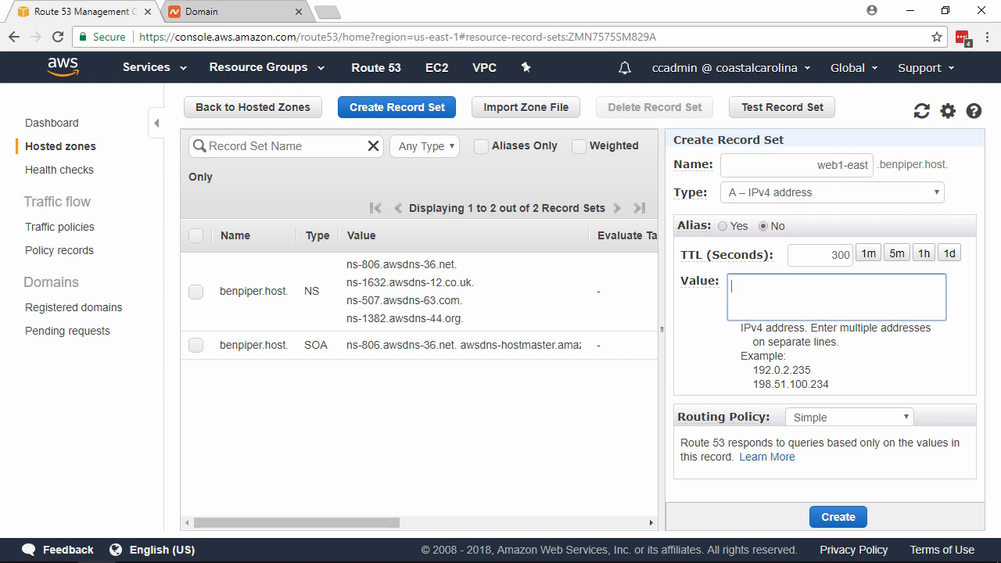
{"action": "type", "text": "52.206.88.55"}
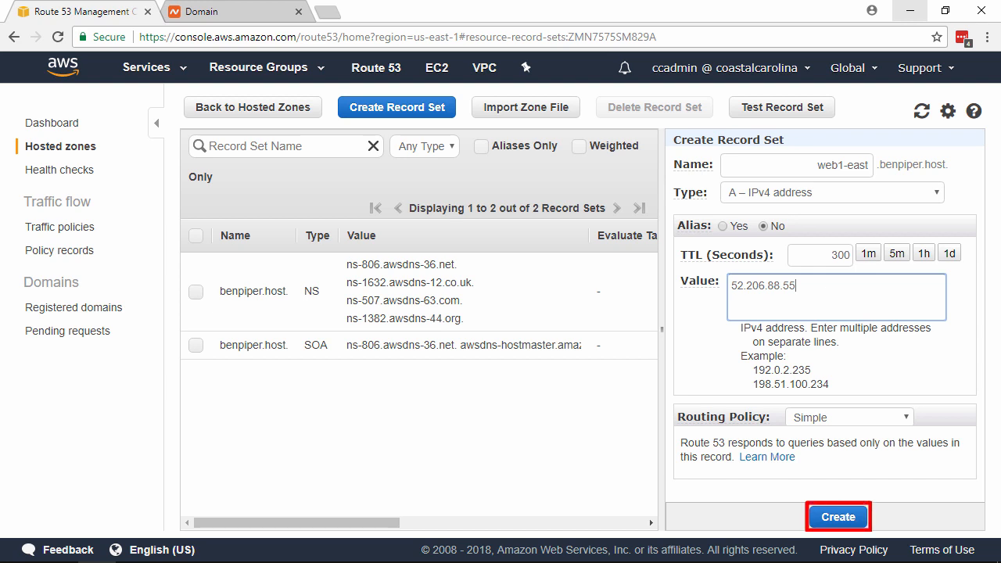
{"action": "left_click", "coordinate": [838, 517]}
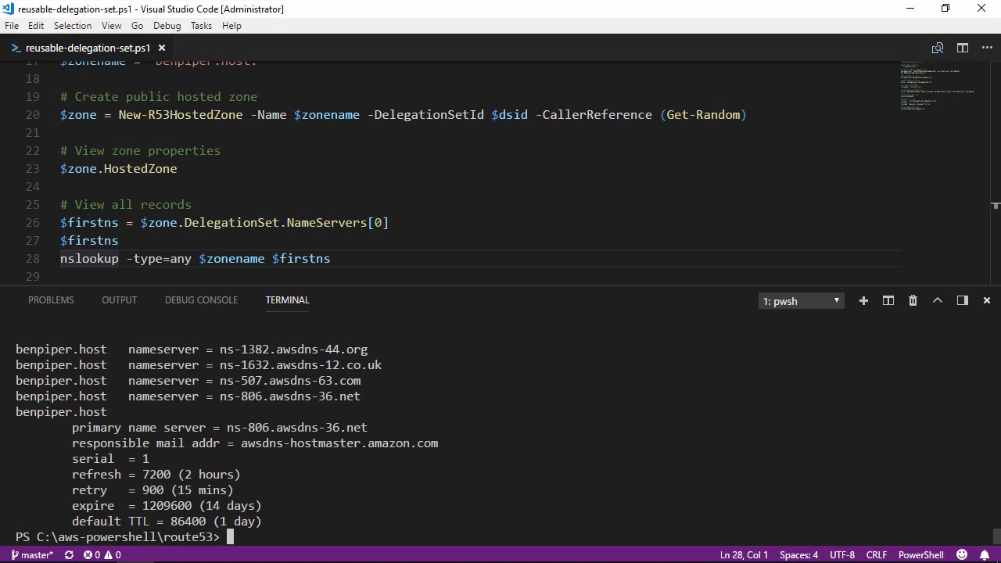
- In the Visual Studio Code terminal, look up web1-east.benpiper.host with nslookup against the $firstns name server
{"action": "type", "text": "nslookup web1-east.benpiper.host "}
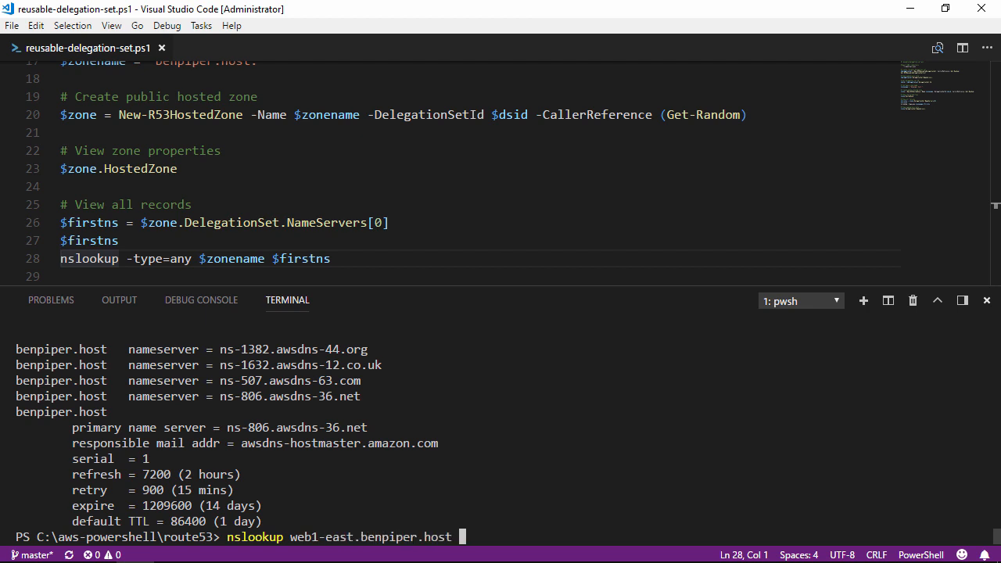
{"action": "type", "text": "$firstns"}
{"action": "key", "text": "Return"}
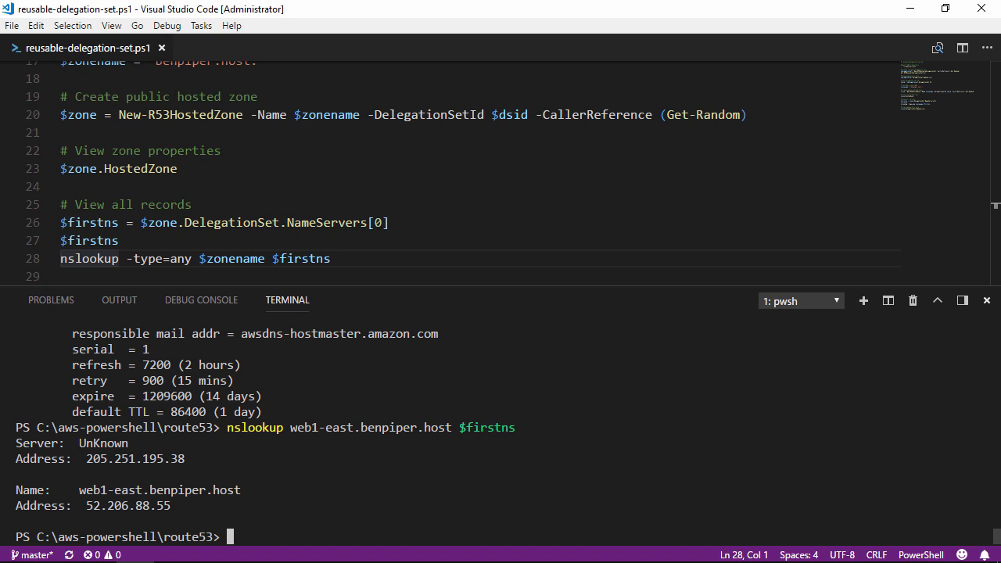
- Start an interactive nslookup session and query web1-east.benpiper.host through the default server
{"action": "type", "text": "nslookup"}
{"action": "key", "text": "Return"}
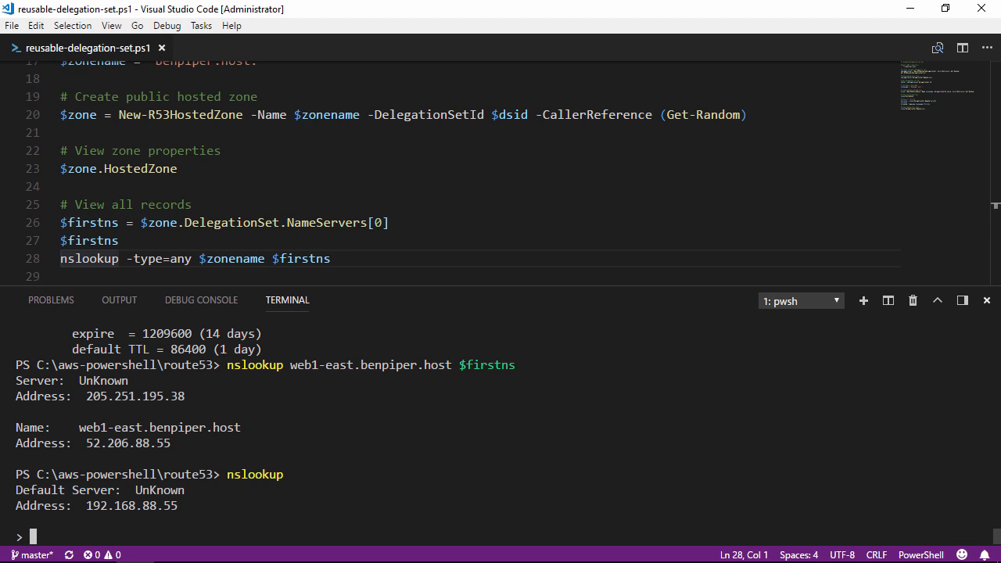
{"action": "type", "text": "web1-east.benpiper.host"}
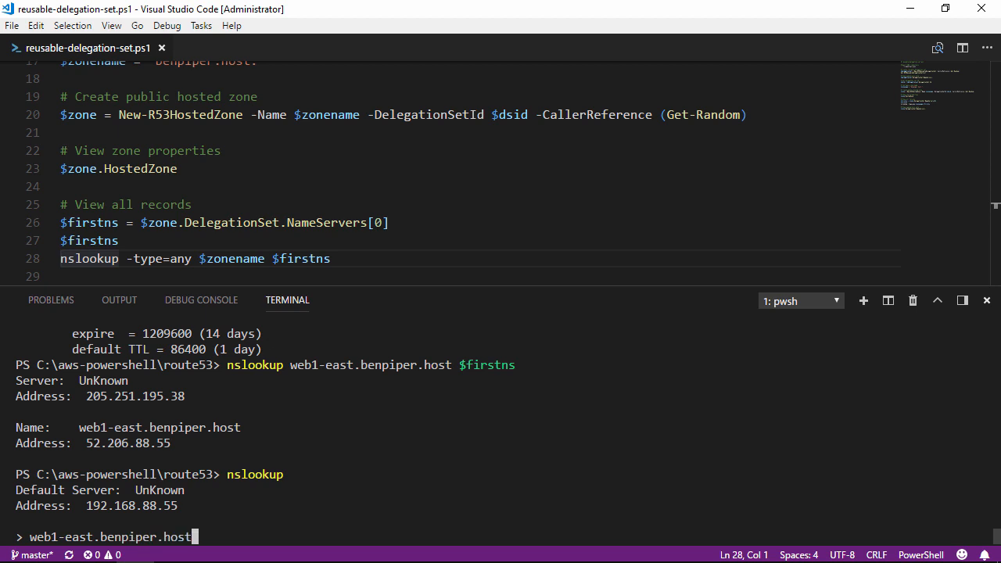
{"action": "key", "text": "Return"}
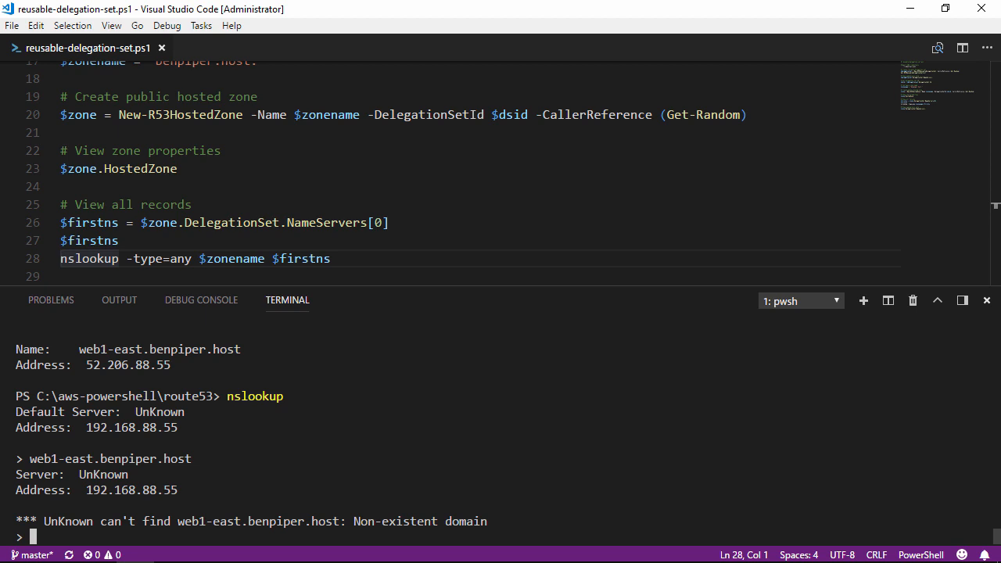
- Set the nslookup query type to soa, query benpiper.host, and exit the nslookup session
{"action": "type", "text": "set type=soa"}
{"action": "key", "text": "Return"}
{"action": "type", "text": "benpi"}
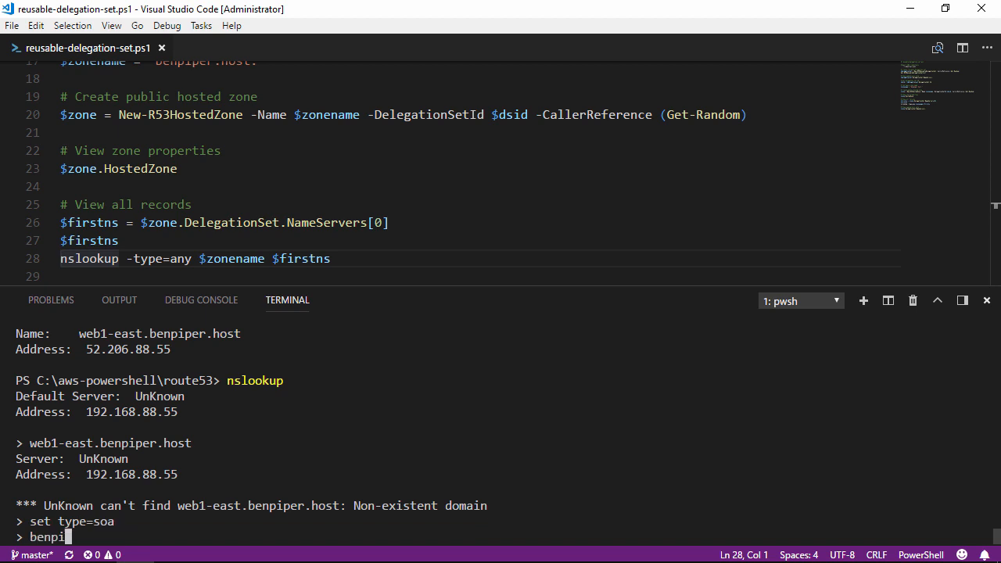
{"action": "type", "text": "per.host"}
{"action": "key", "text": "Return"}
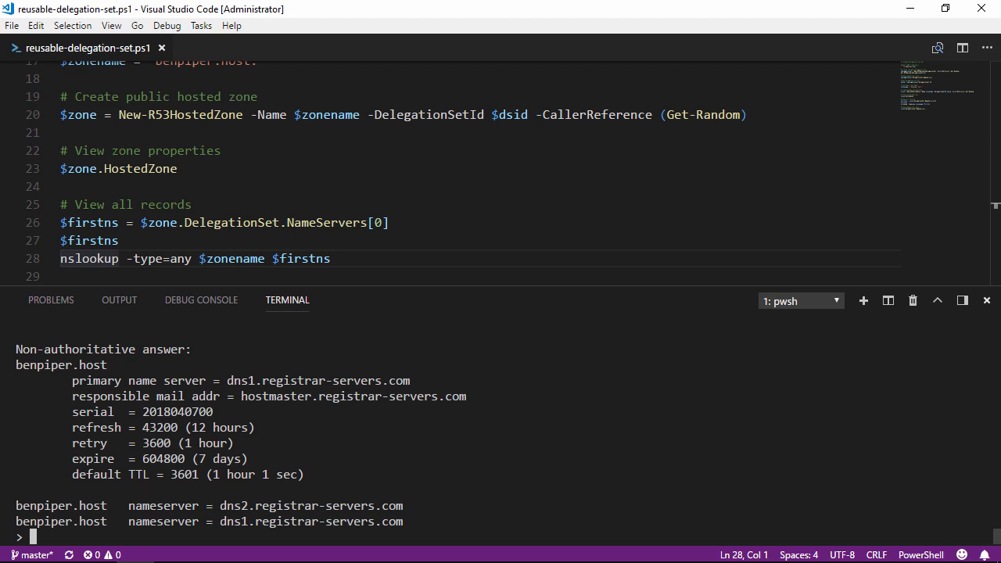
{"action": "type", "text": "exit"}
{"action": "key", "text": "Return"}
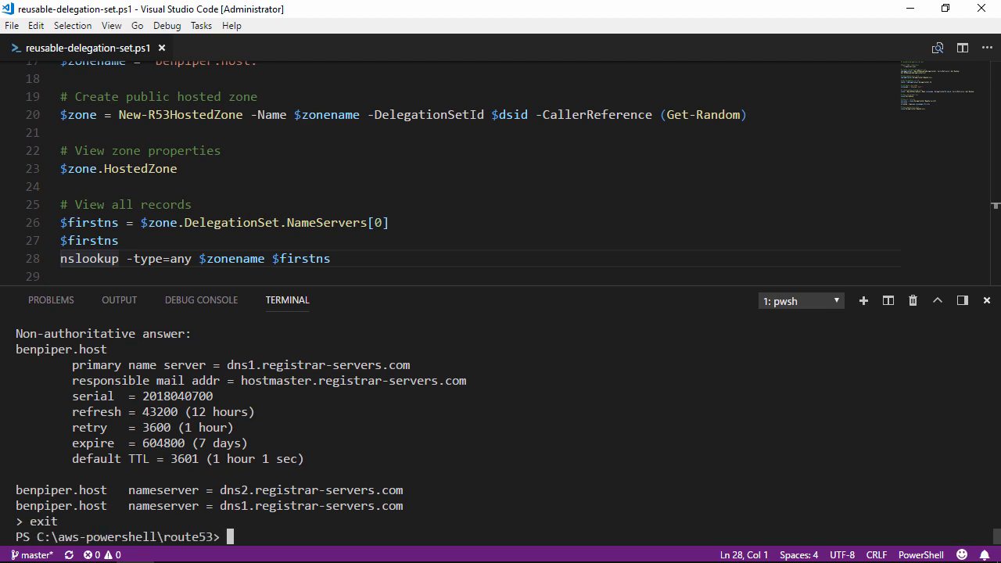
- Run the script line further down in reusable-delegation-set.ps1, past the record lookup section
{"action": "scroll", "coordinate": [630, 138], "scroll_direction": "down", "scroll_amount": 3}
{"action": "left_click", "coordinate": [372, 195]}
{"action": "key", "text": "F8"}
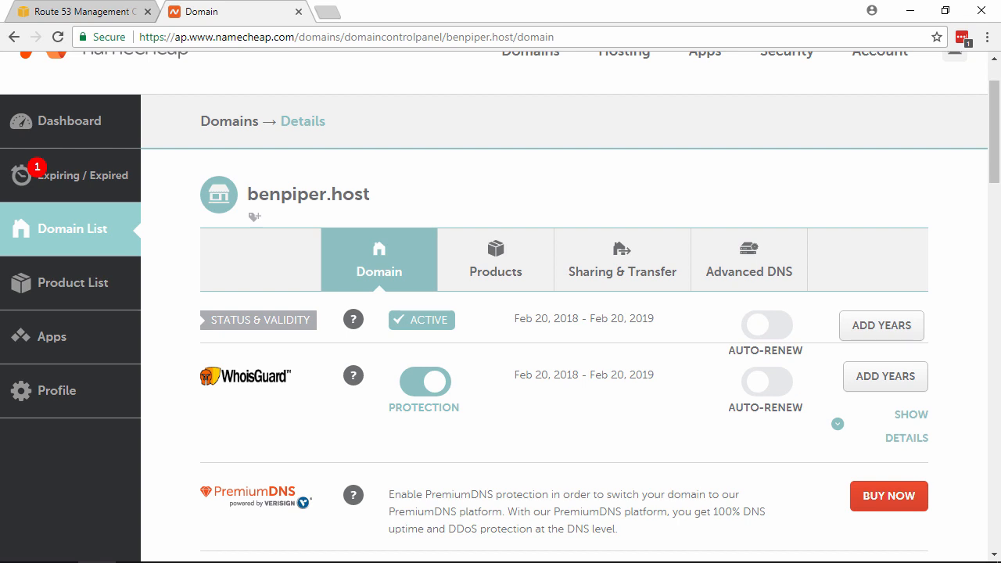
- In Namecheap, set the domain's nameservers to Custom DNS and enter ns-806.awsdns-36.net and ns-1632.awsdns-12.co.uk as the first two
{"action": "scroll", "coordinate": [962, 307], "scroll_direction": "down", "scroll_amount": 4}
{"action": "scroll", "coordinate": [962, 307], "scroll_direction": "down", "scroll_amount": 2}
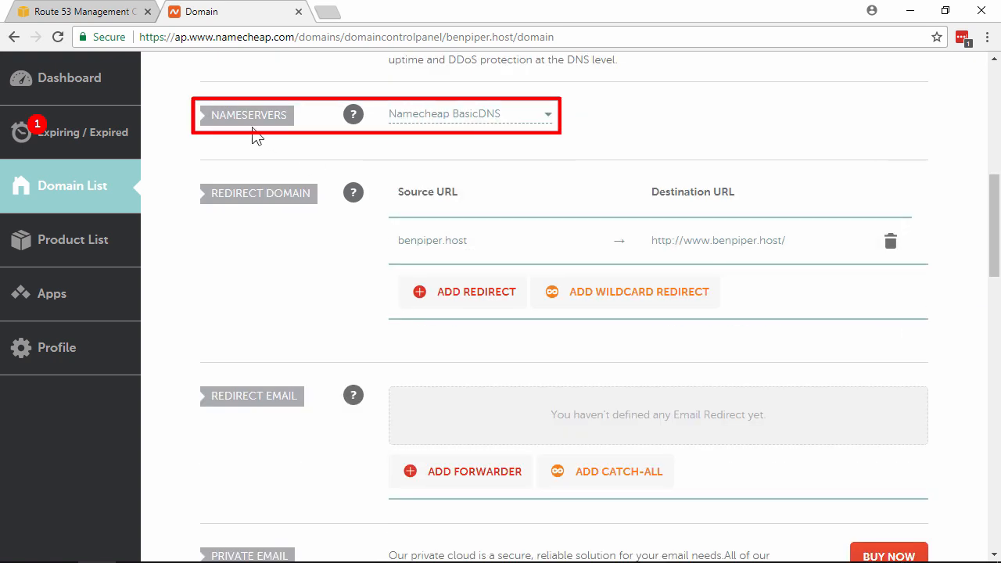
{"action": "left_click", "coordinate": [550, 119]}
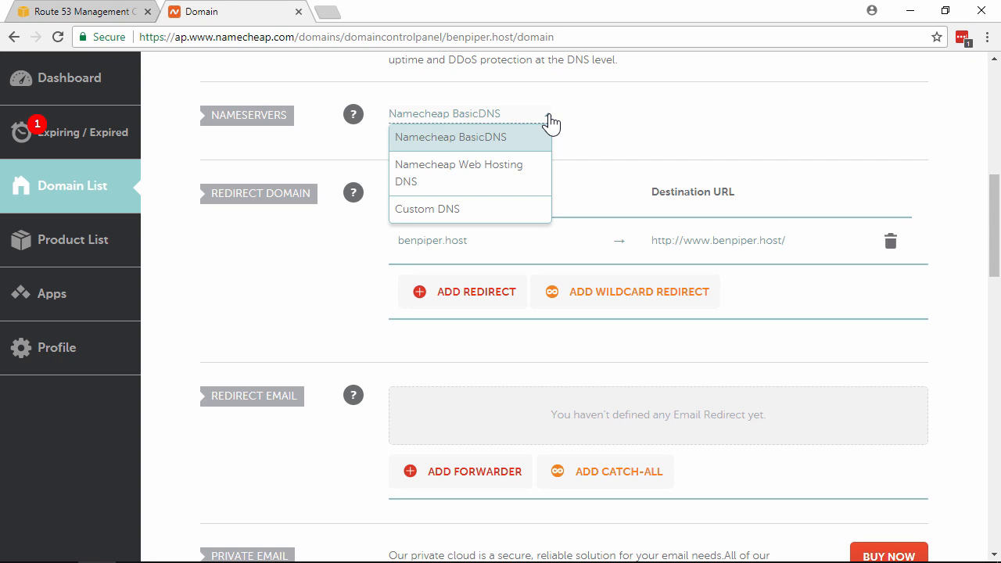
{"action": "left_click", "coordinate": [518, 210]}
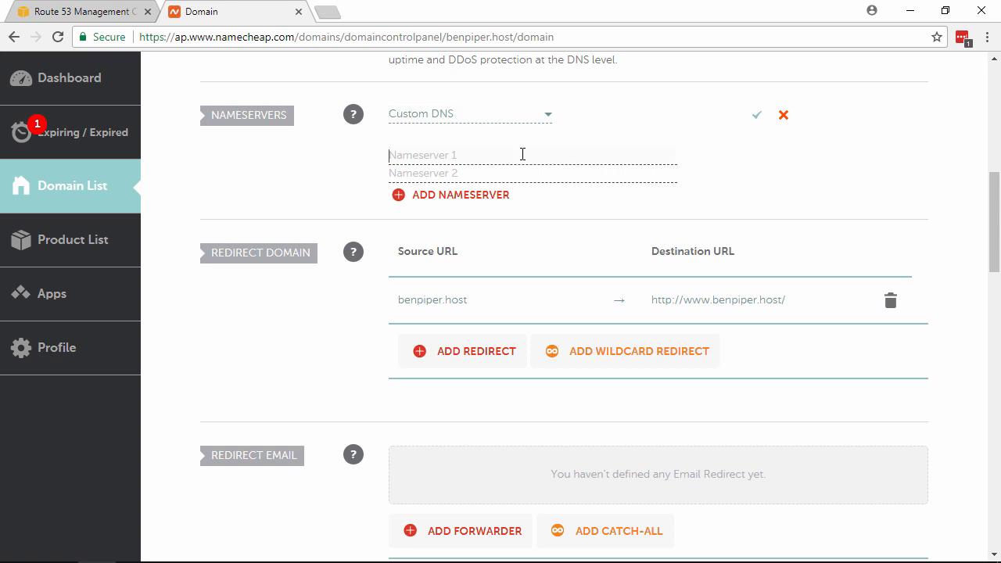
{"action": "type", "text": "ns-806.awsdns-36.net"}
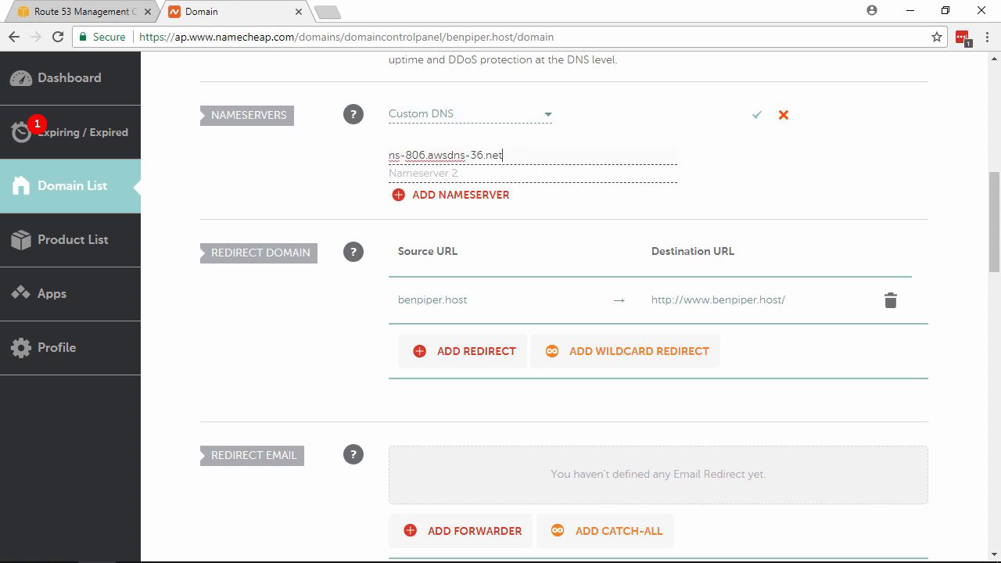
{"action": "left_click", "coordinate": [626, 174]}
{"action": "type", "text": "ns-1632.awsdns-12.co.uk"}
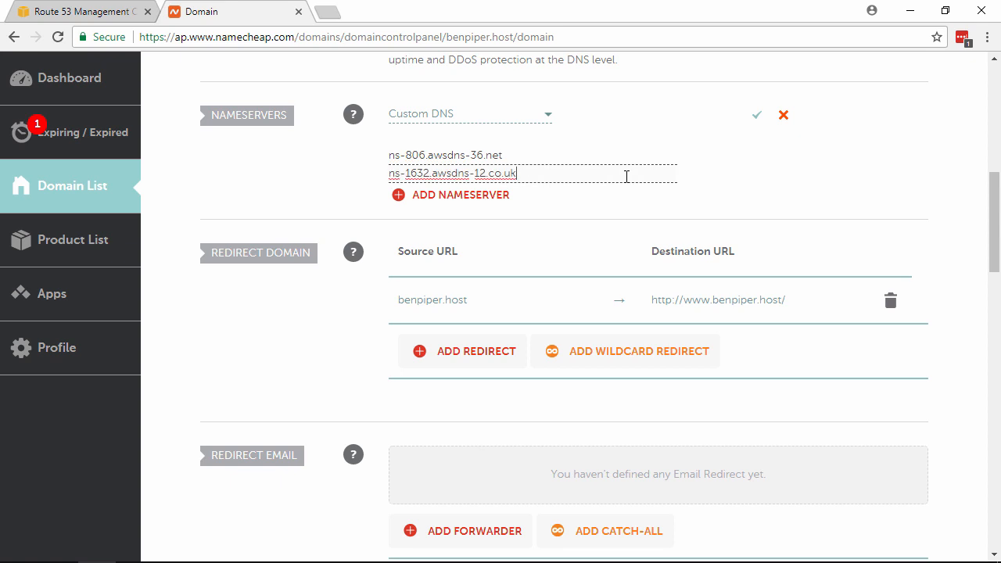
- Add ns-507.awsdns-63.com and ns-1382.awsdns-44.org as the third and fourth nameservers and save the nameserver settings
{"action": "left_click", "coordinate": [477, 196]}
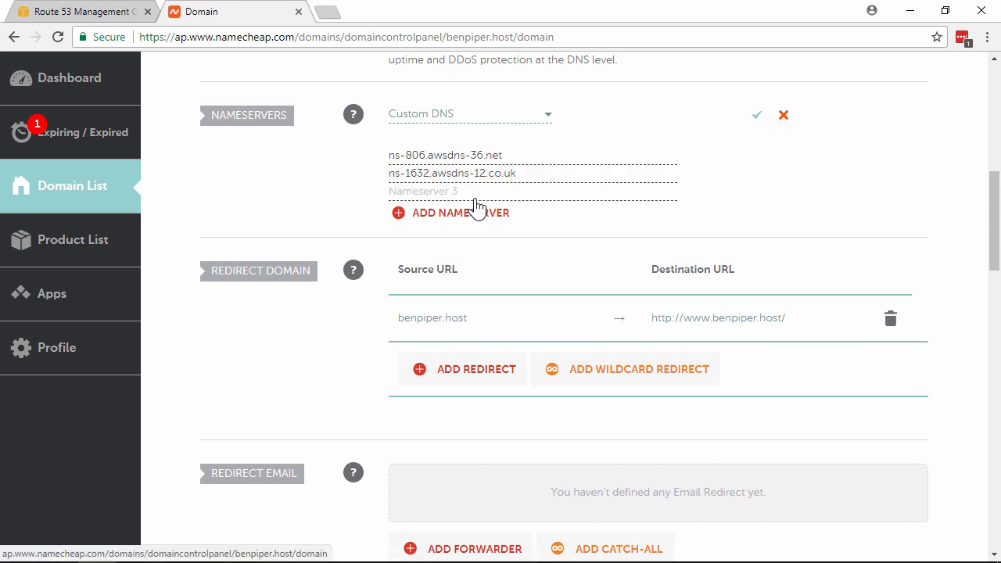
{"action": "left_click", "coordinate": [542, 191]}
{"action": "type", "text": "ns-507.awsdns-63.com"}
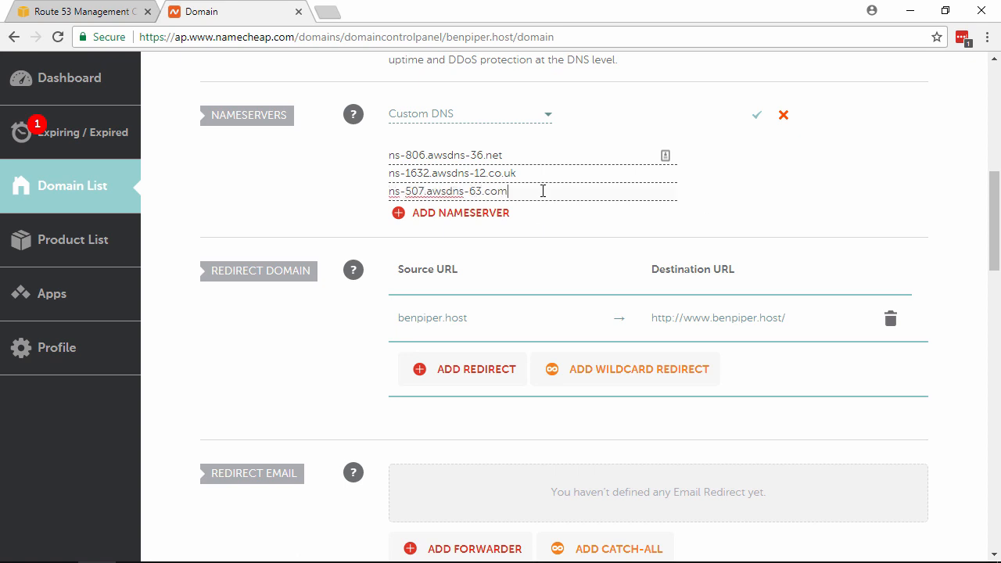
{"action": "left_click", "coordinate": [486, 213]}
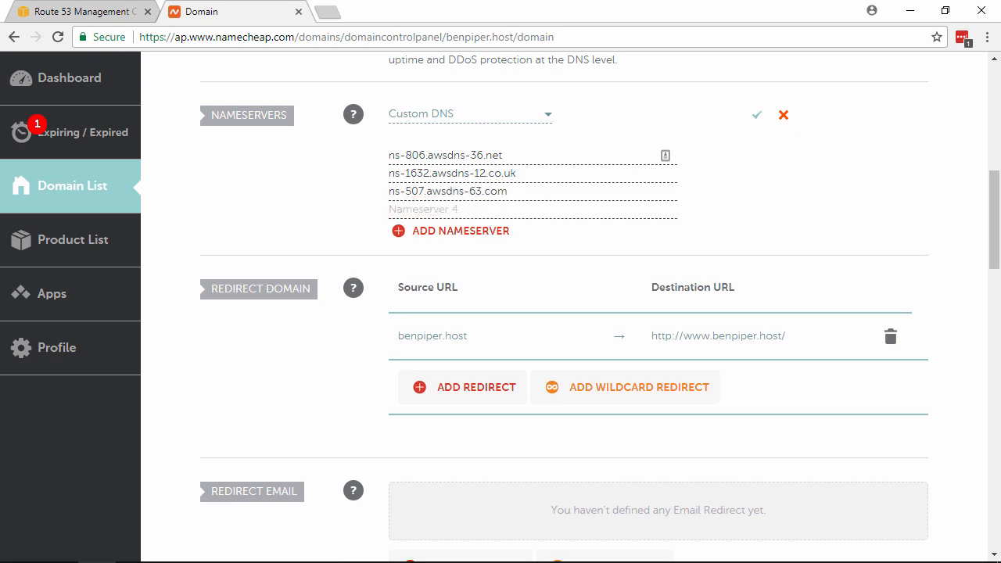
{"action": "type", "text": "ns-1382.awsdns-44.org"}
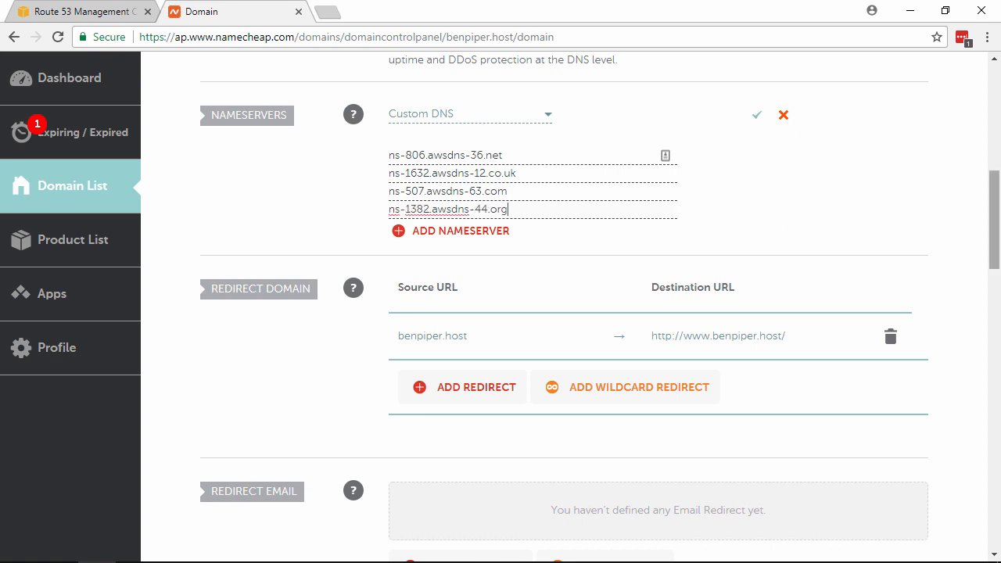
{"action": "left_click", "coordinate": [757, 116]}
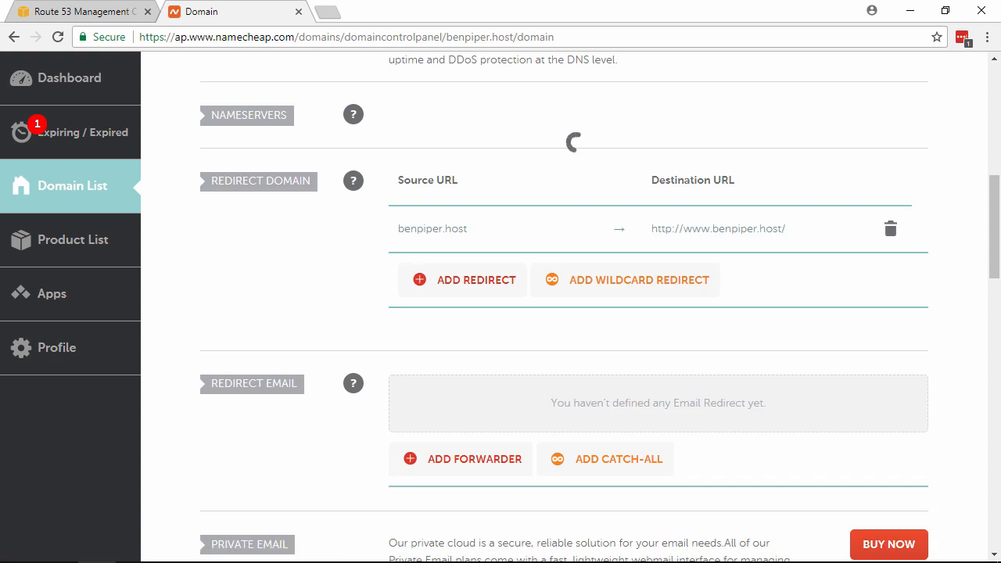